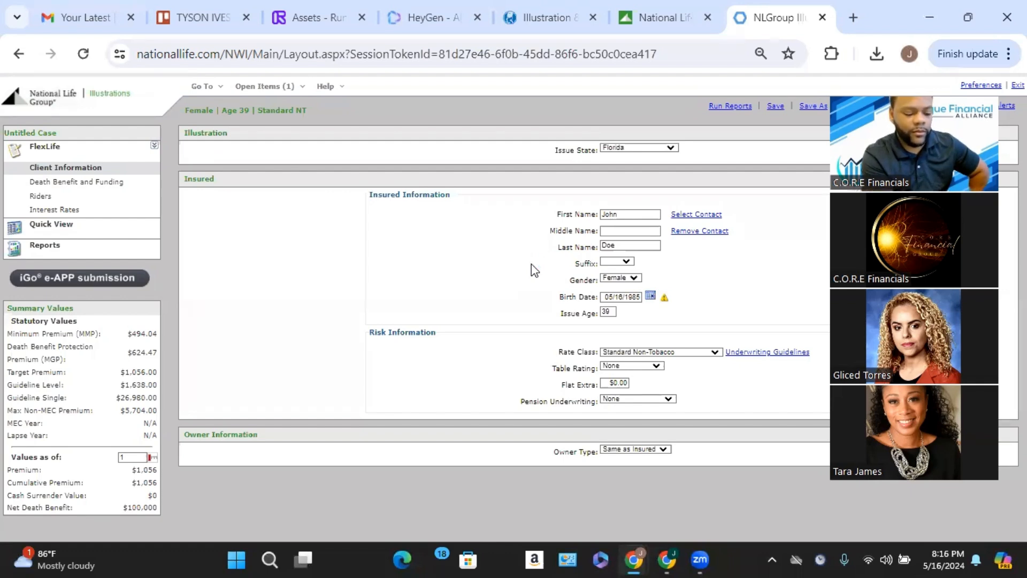
key("XF86AudioRaiseVolume")
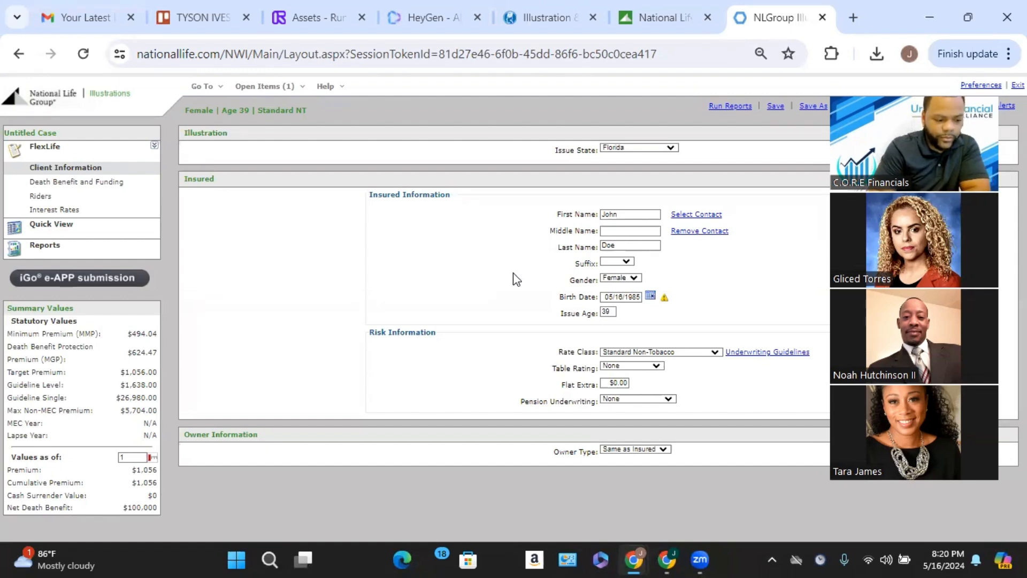
Set the face solve type to Based on Target Premium in the death benefit and funding settings.
left_click(117, 185)
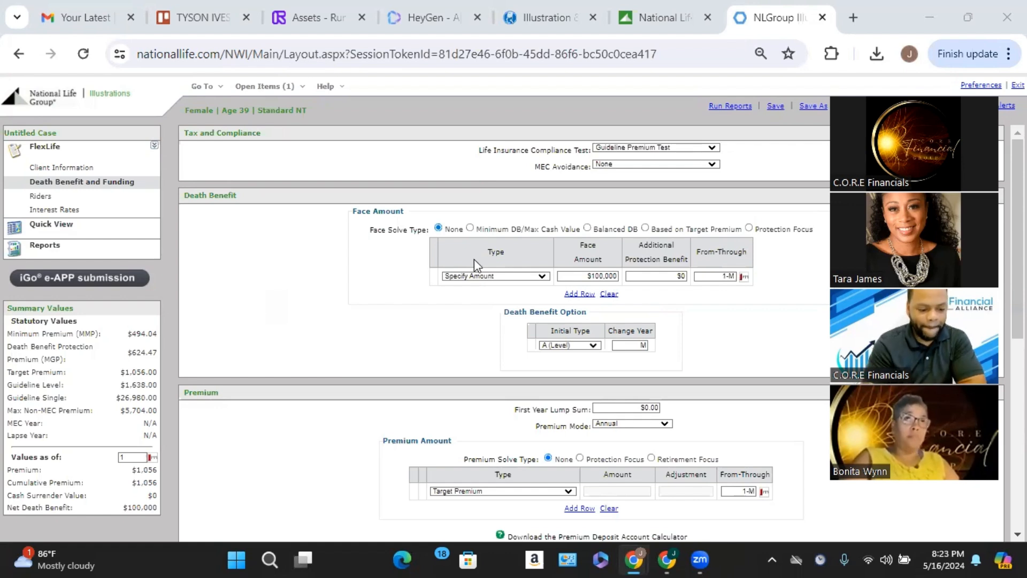
left_click(646, 229)
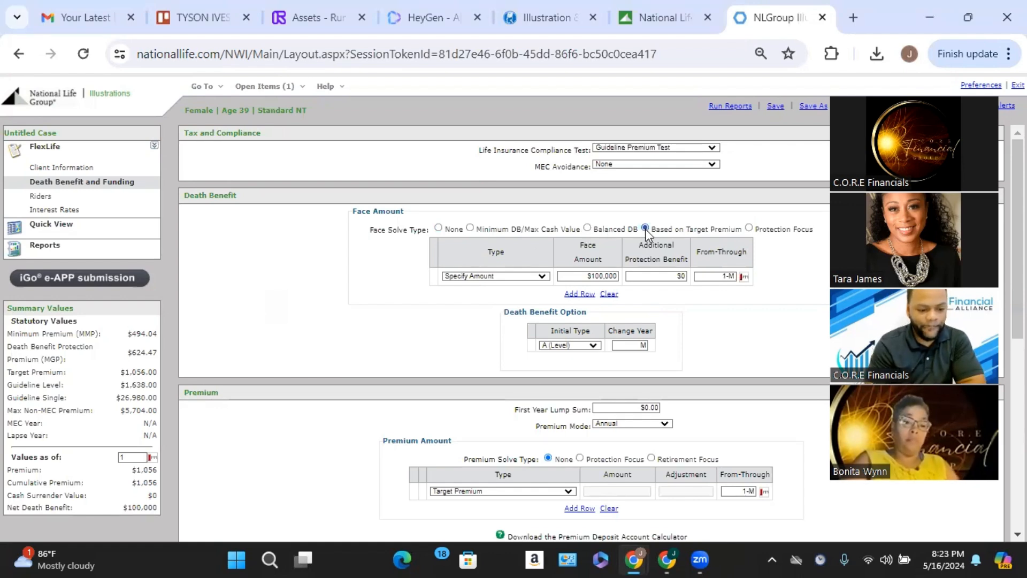
Set the premium to a specified amount of $400 with a Monthly premium mode.
scroll(603, 292, "down", 2)
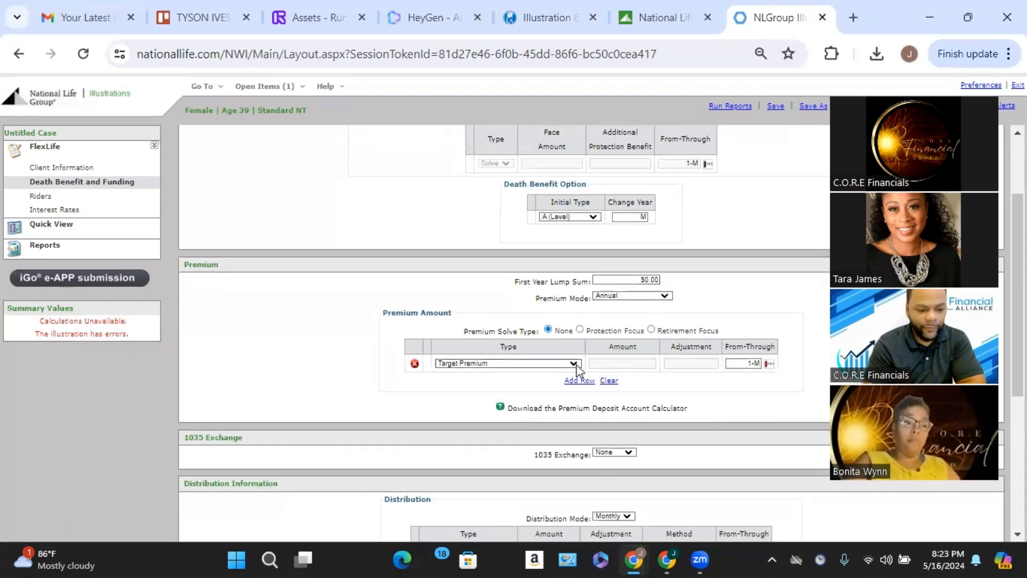
left_click(574, 364)
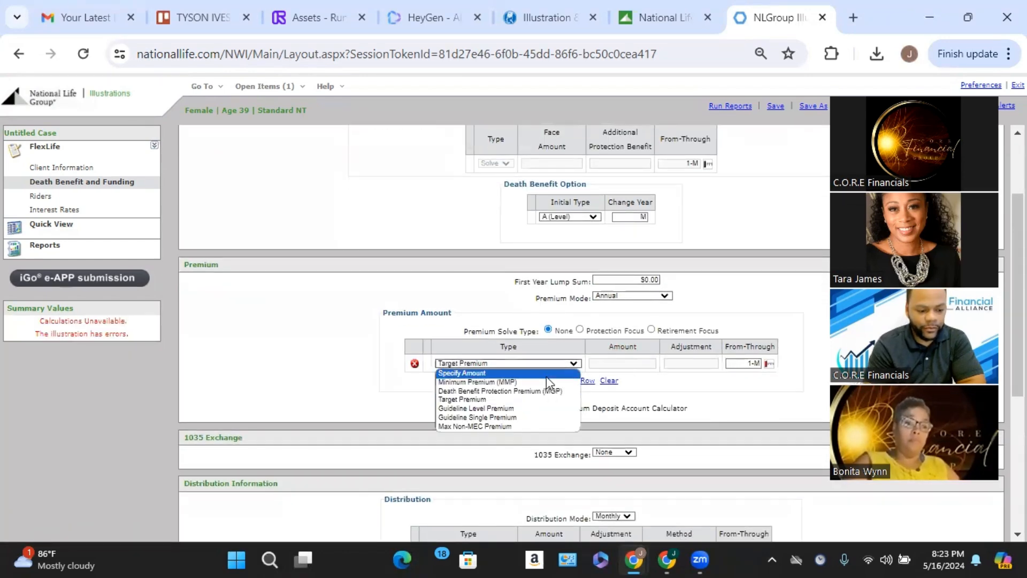
left_click(547, 377)
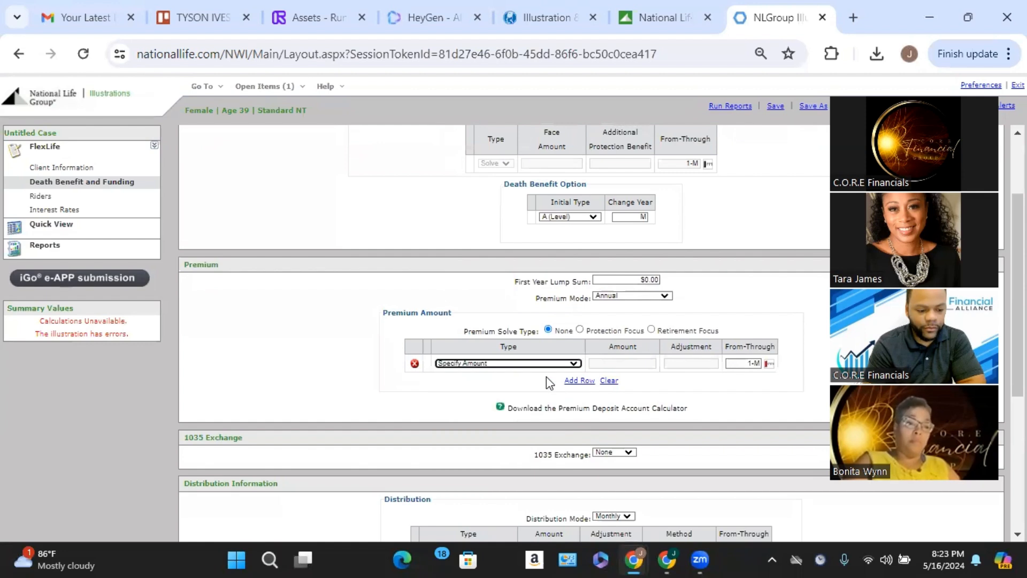
left_click(645, 364)
key("BackSpace")
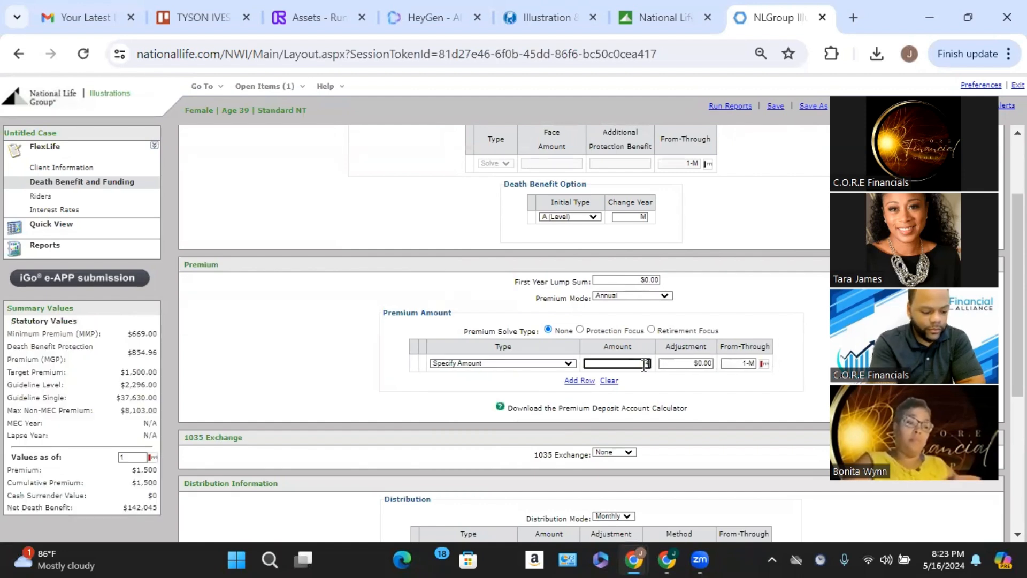
type("400")
left_click(456, 294)
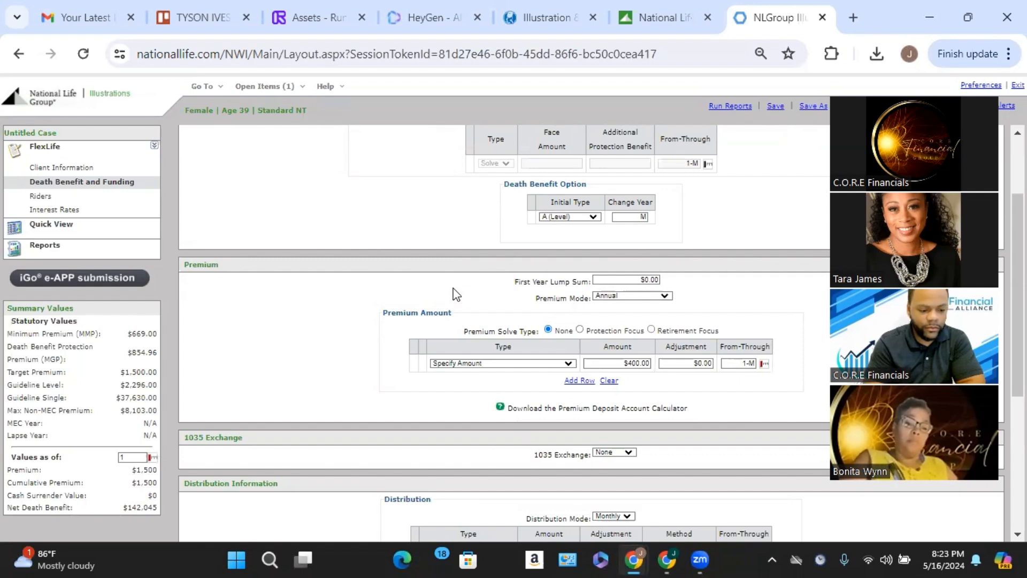
left_click(634, 296)
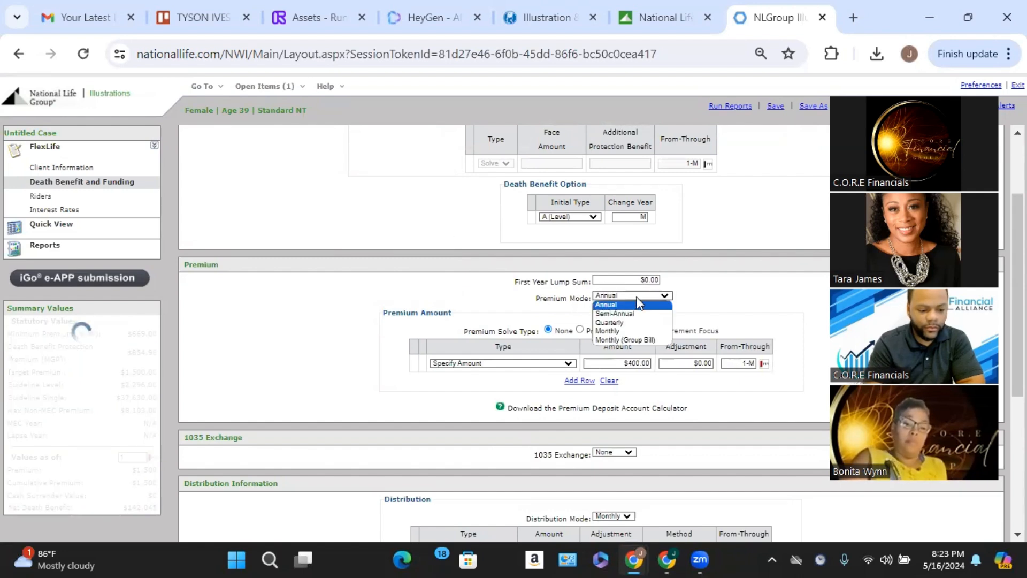
left_click(643, 328)
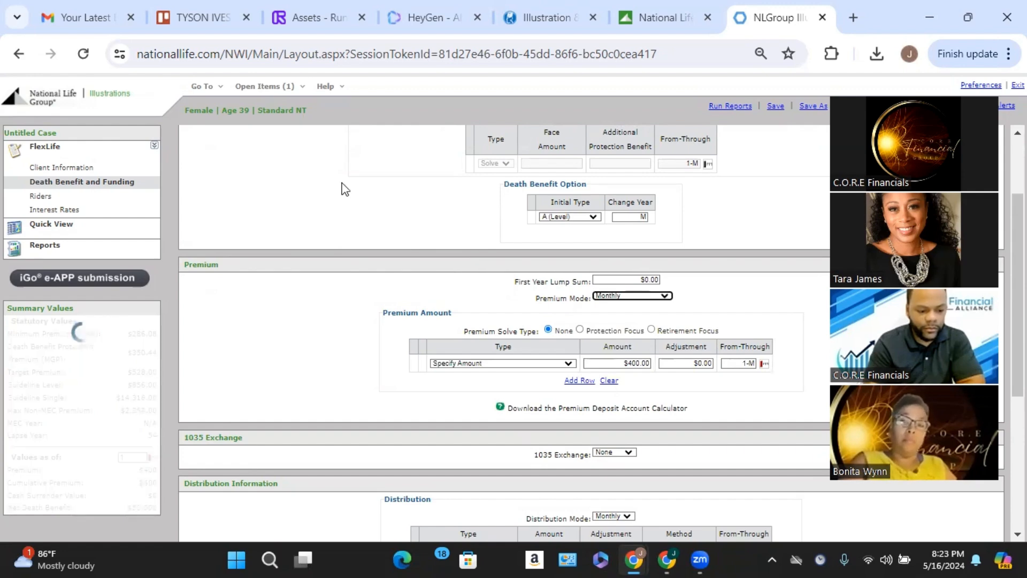
Review the funding settings and examine the Quick View table of accumulated value, surrender value and death benefit by policy year.
scroll(345, 189, "up", 3)
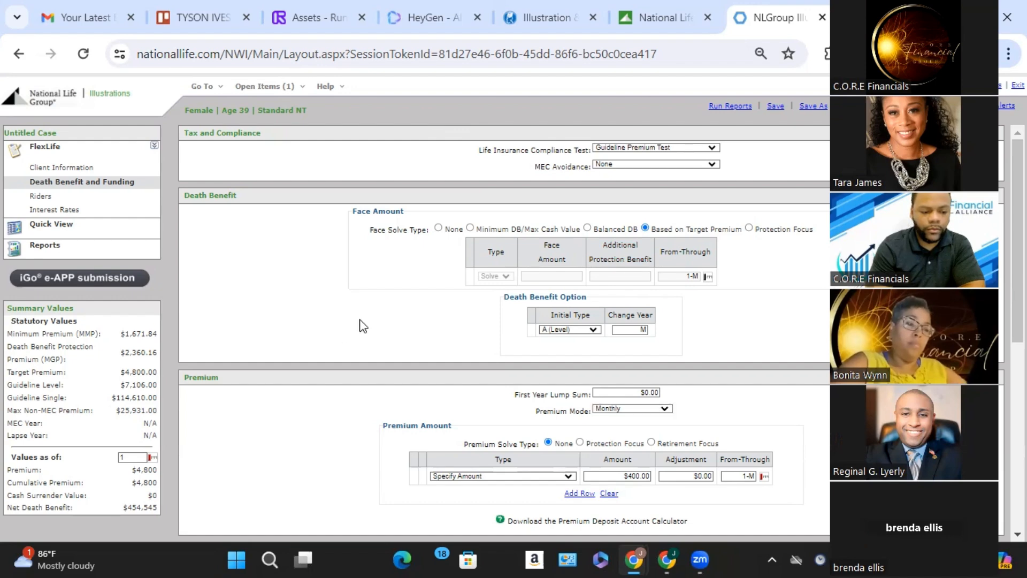
scroll(355, 329, "down", 5)
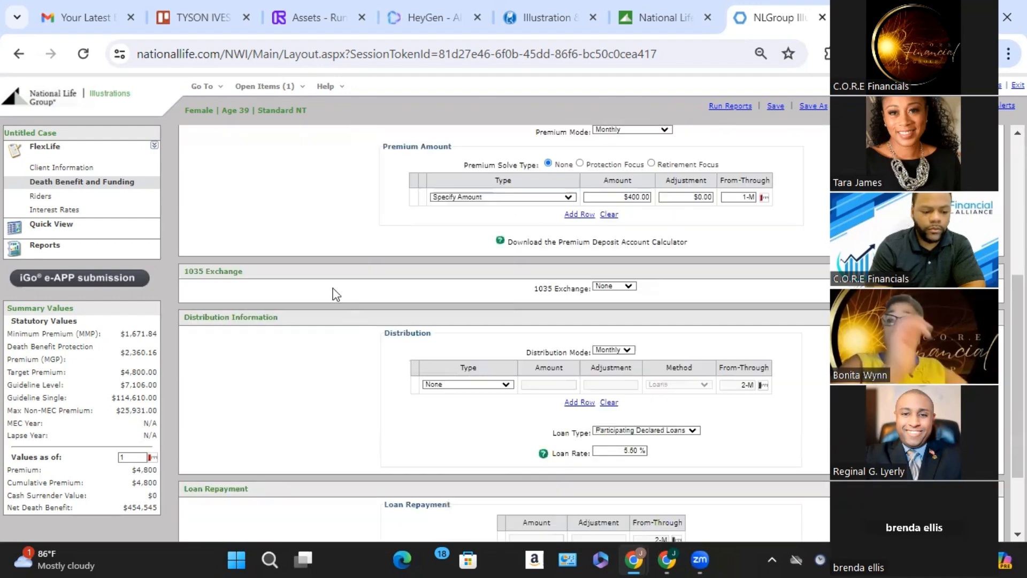
left_click(90, 233)
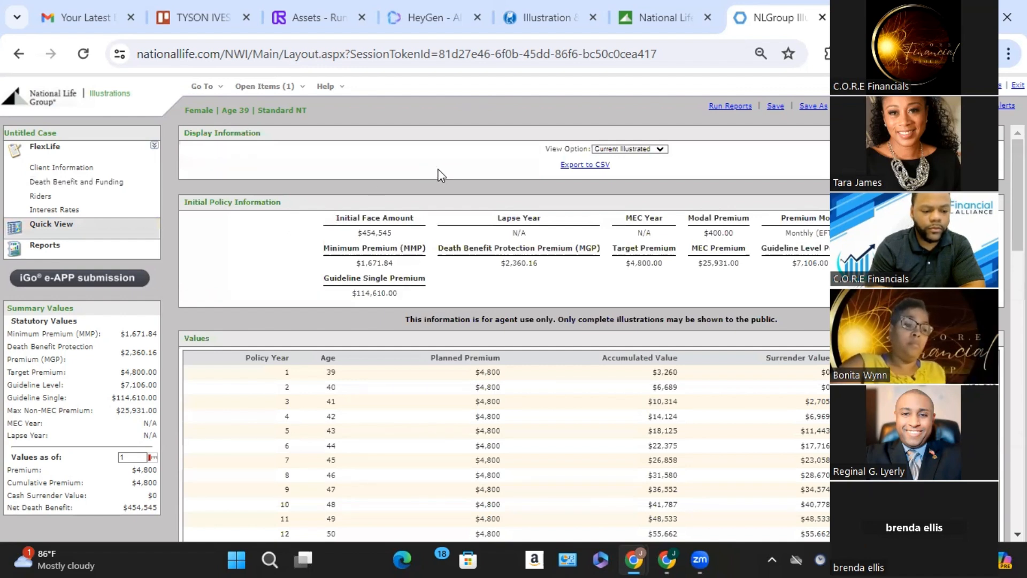
left_click(535, 18)
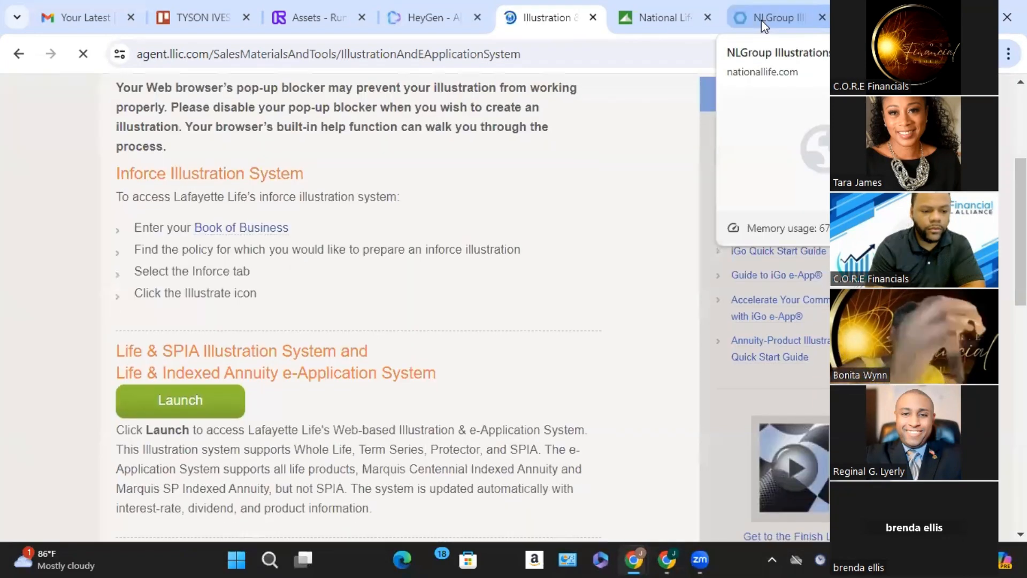
left_click(762, 20)
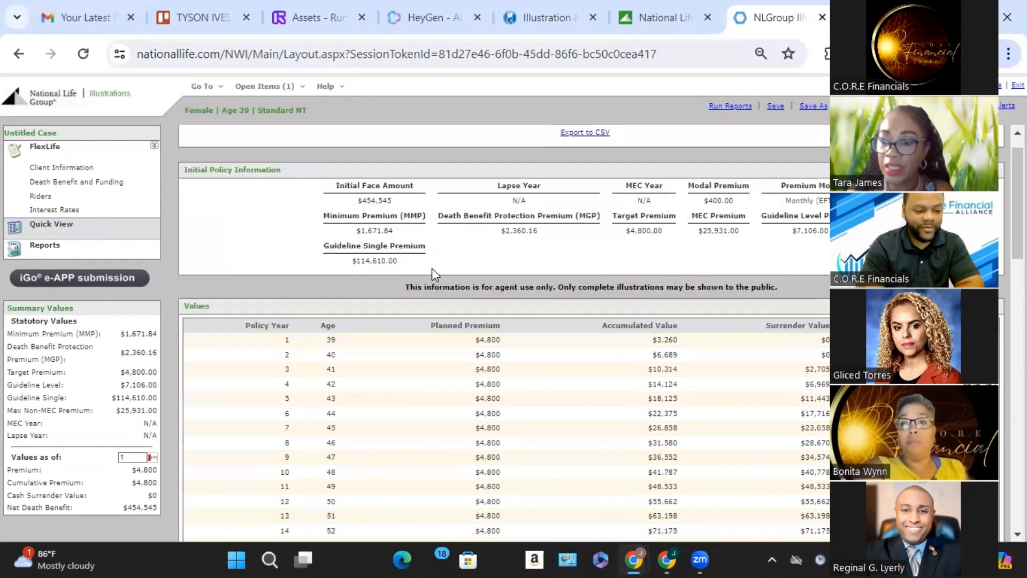
scroll(435, 275, "down", 4)
scroll(434, 276, "down", 3)
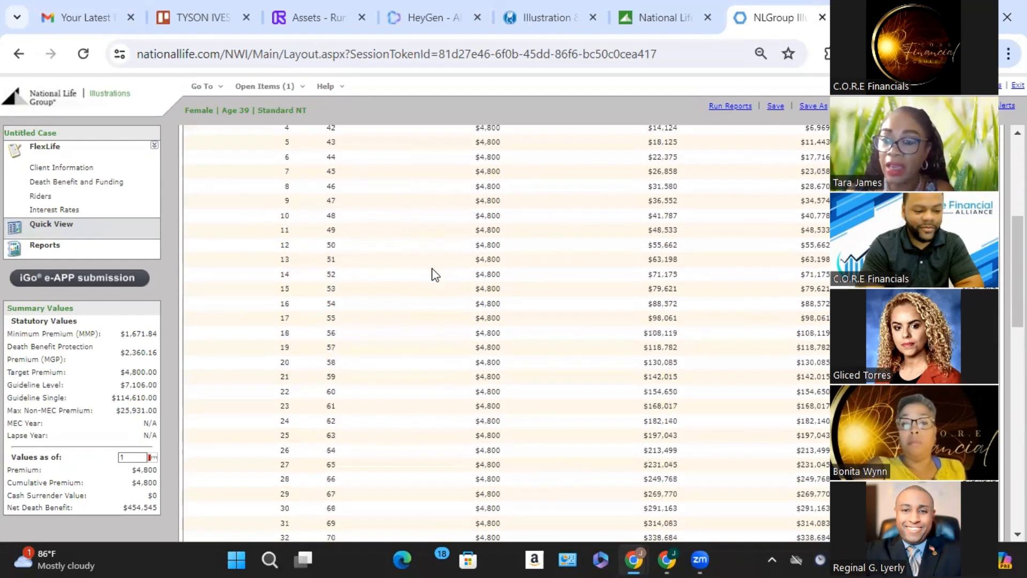
scroll(434, 275, "down", 1)
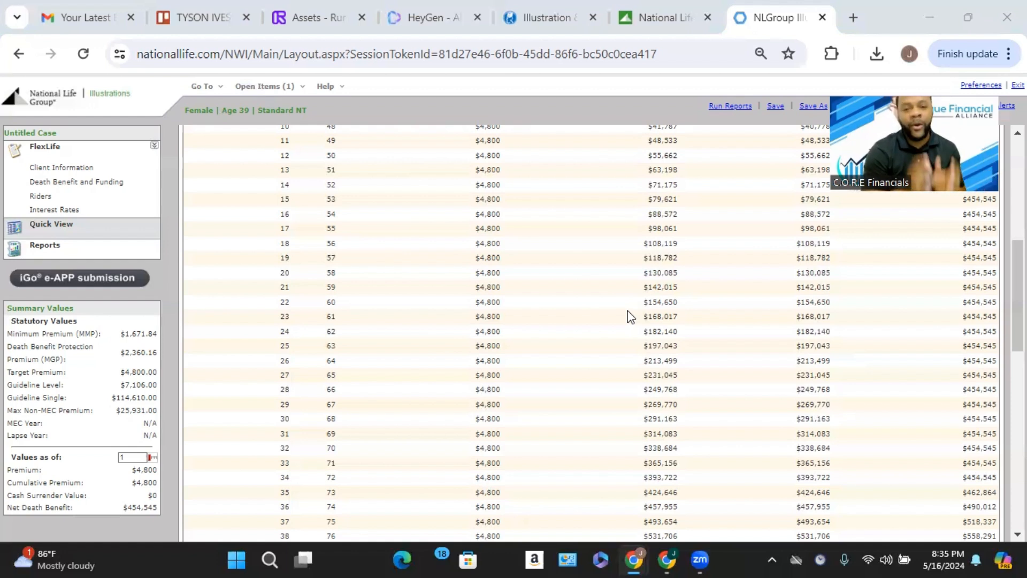
scroll(629, 317, "up", 7)
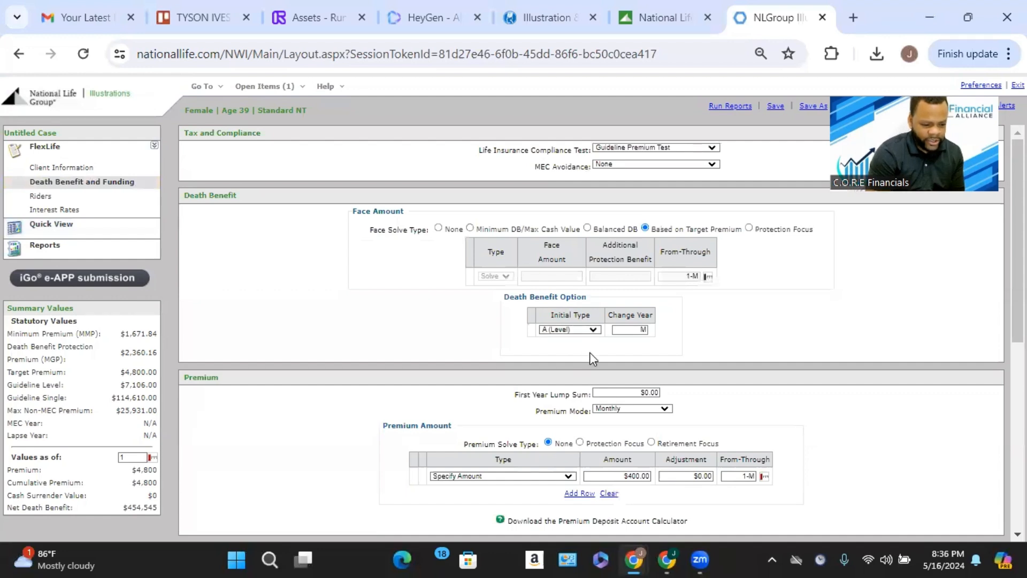
Revisit the insured's client information and check which rider pages are available.
left_click(86, 168)
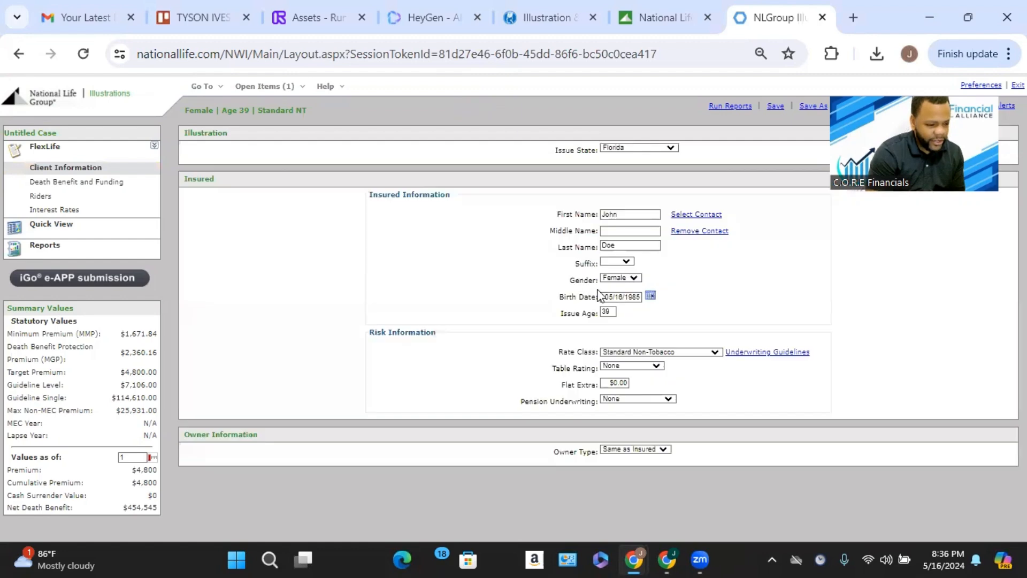
mouse_move(102, 199)
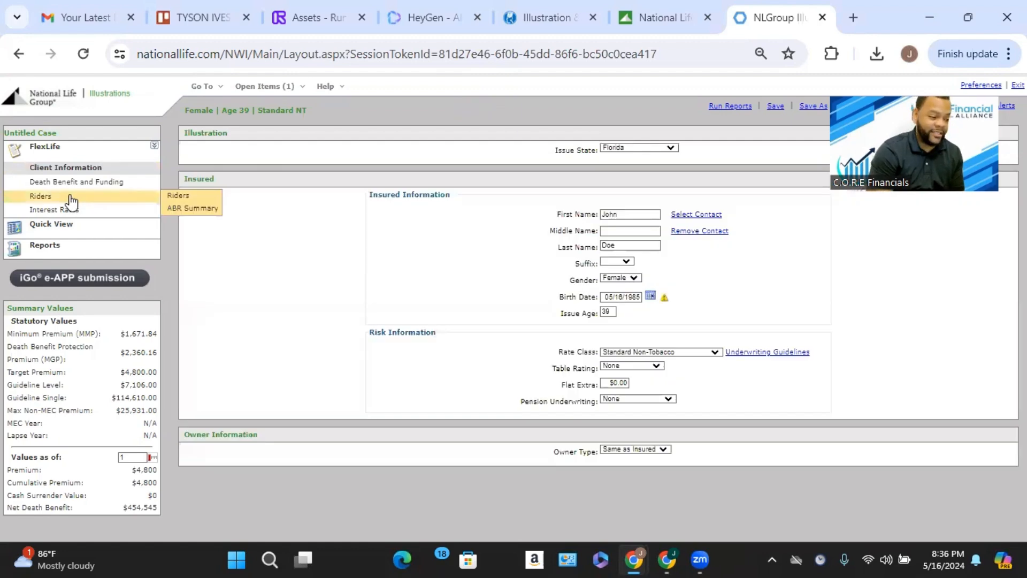
Compare planned premium, accumulated value, surrender value and net death benefit in Quick View from policy year 1 past age 65.
left_click(92, 224)
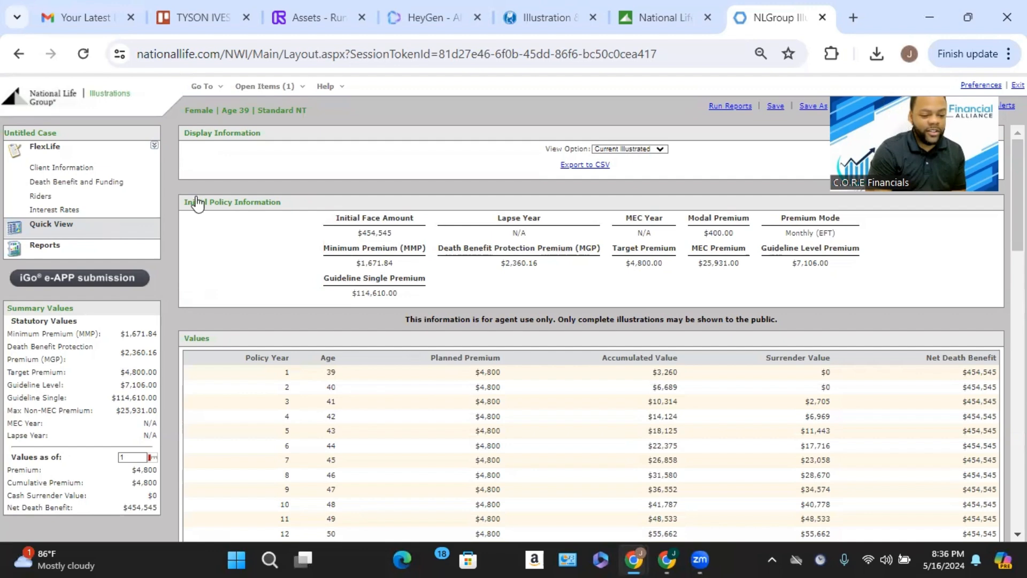
scroll(280, 259, "down", 3)
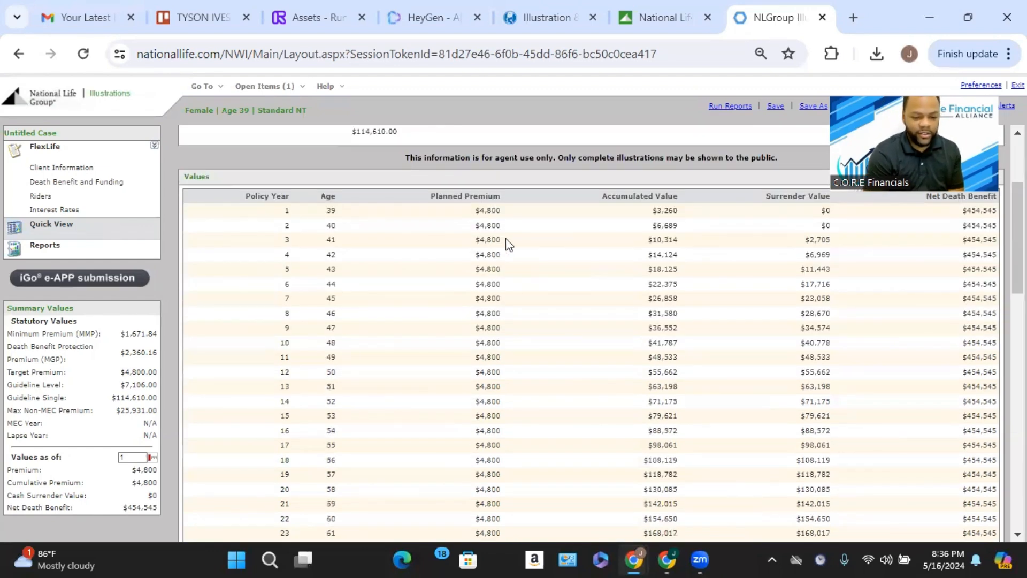
scroll(609, 207, "up", 1)
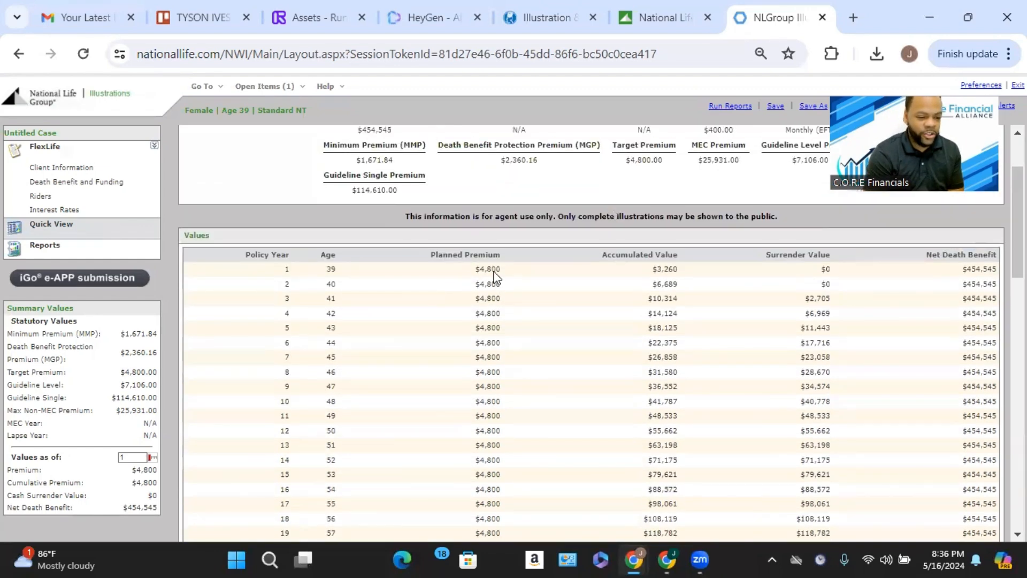
scroll(678, 322, "down", 1)
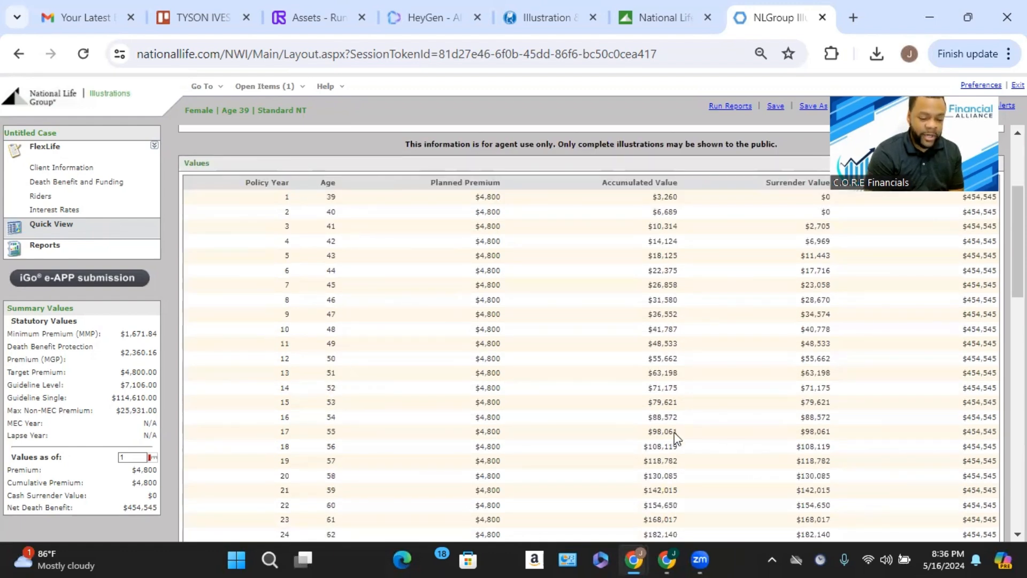
scroll(674, 433, "down", 1)
scroll(675, 432, "up", 2)
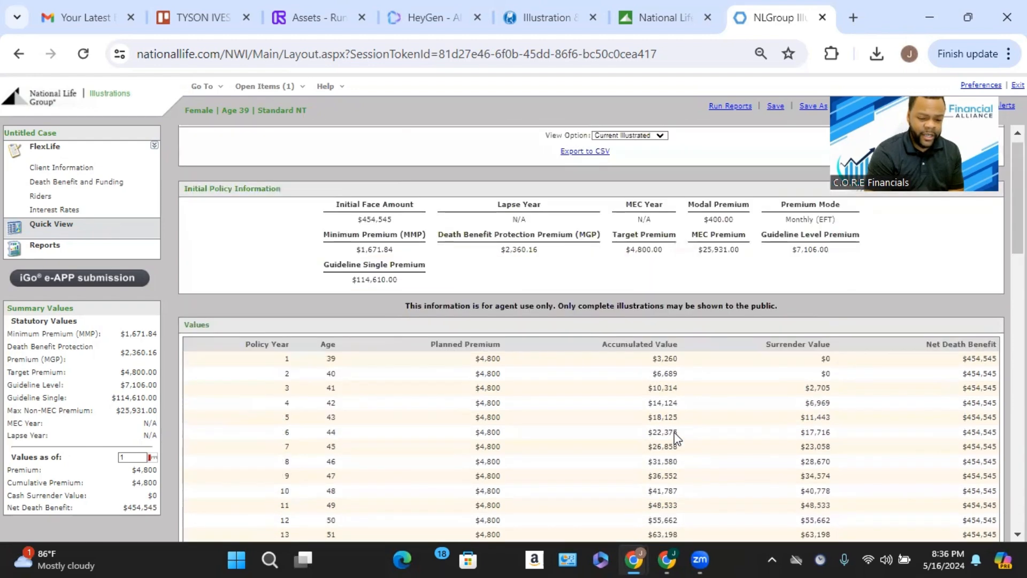
scroll(674, 432, "down", 3)
scroll(675, 433, "down", 3)
scroll(599, 401, "down", 1)
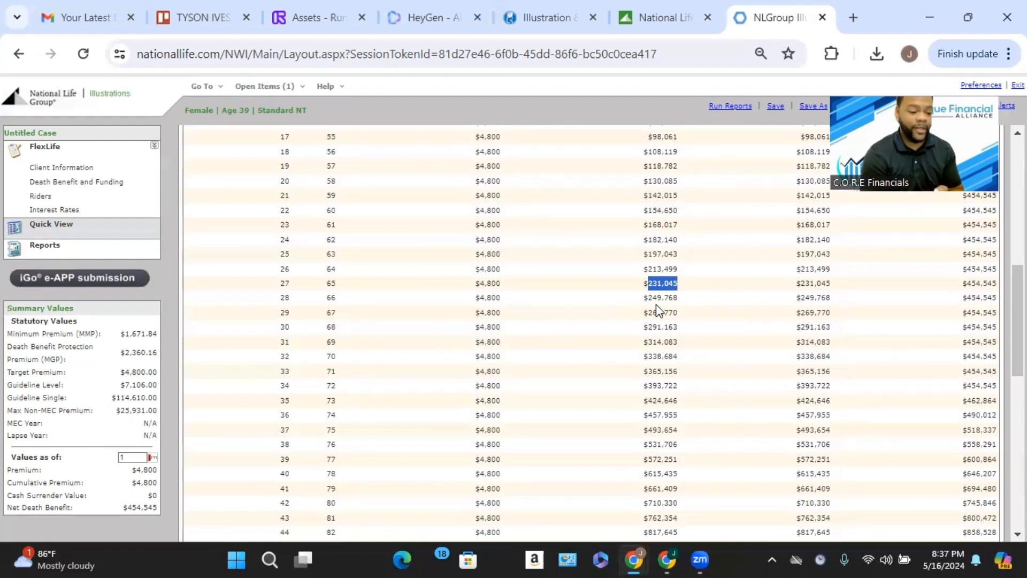
scroll(657, 305, "up", 6)
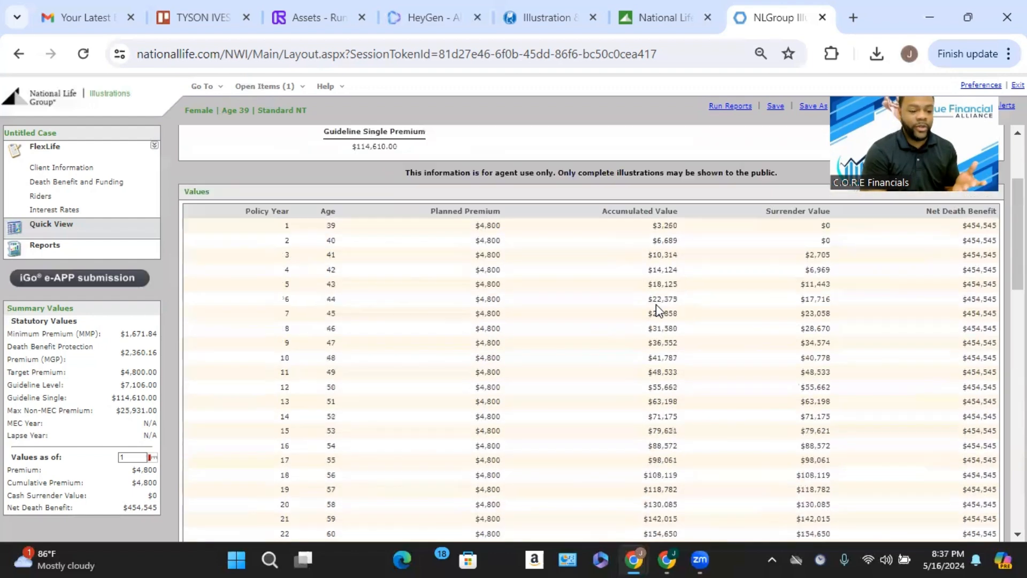
scroll(663, 297, "up", 1)
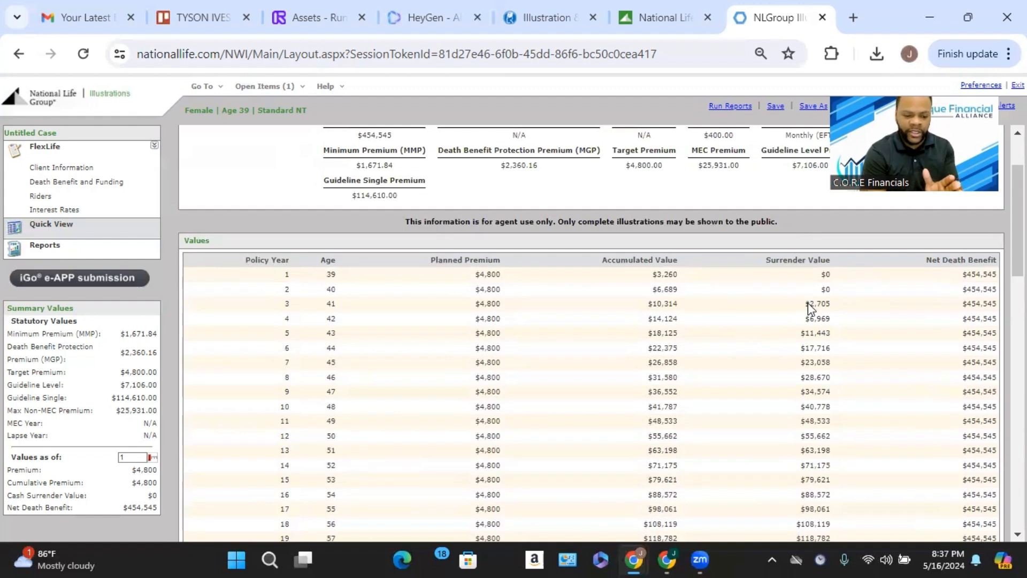
scroll(733, 337, "down", 1)
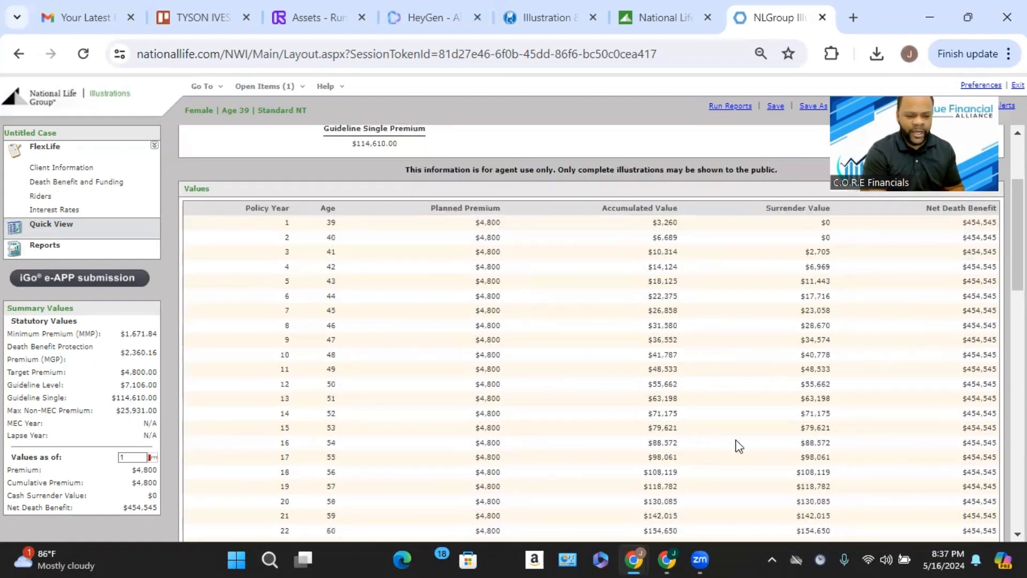
scroll(824, 393, "down", 4)
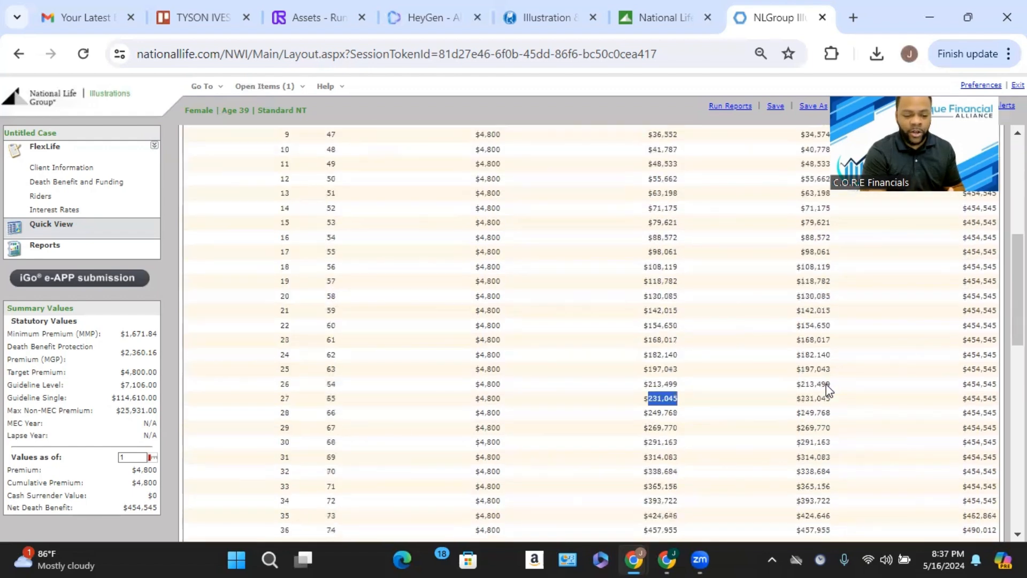
scroll(826, 384, "down", 3)
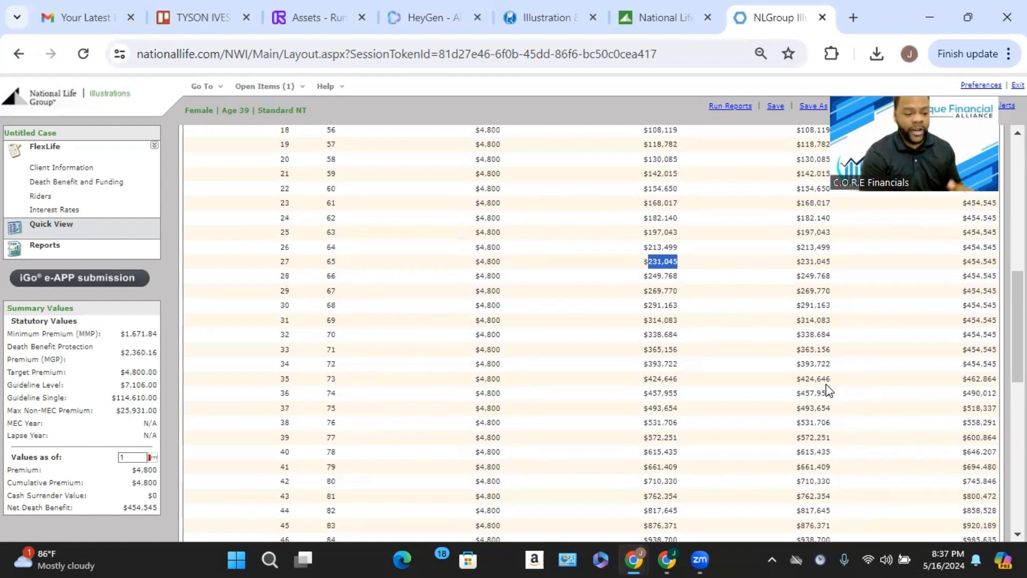
scroll(827, 390, "up", 2)
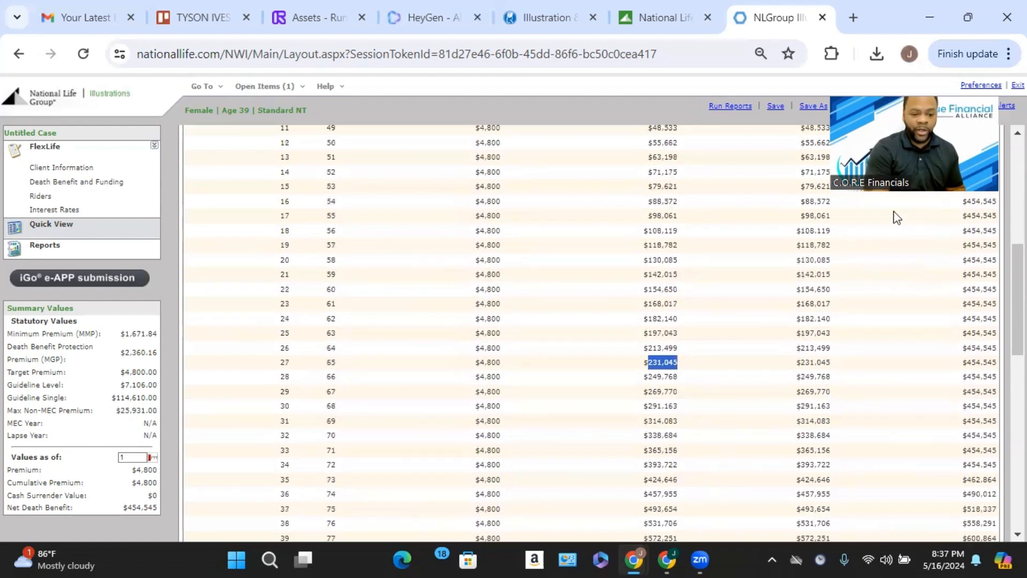
Run the reports for the current FlexLife illustration.
left_click(725, 106)
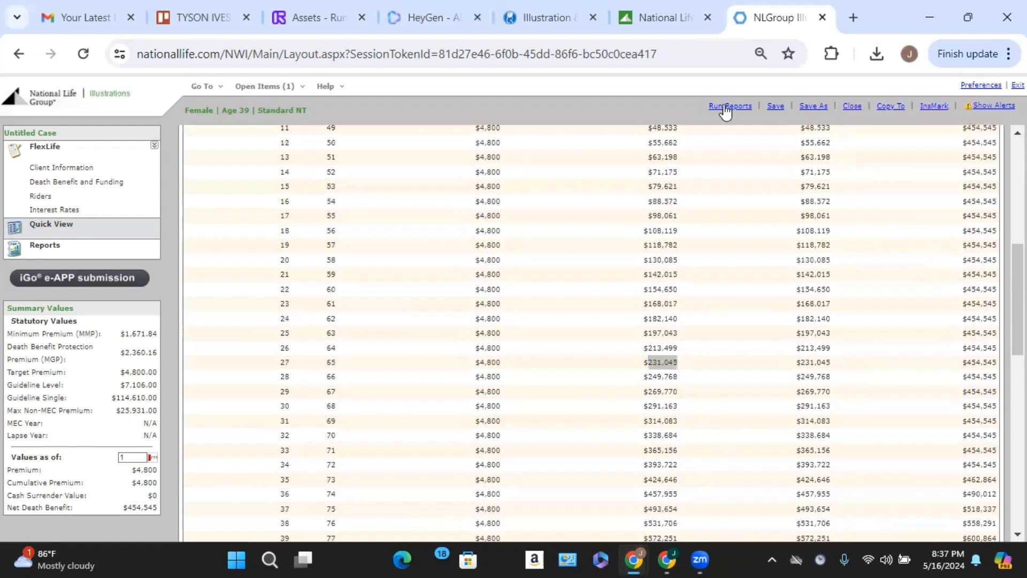